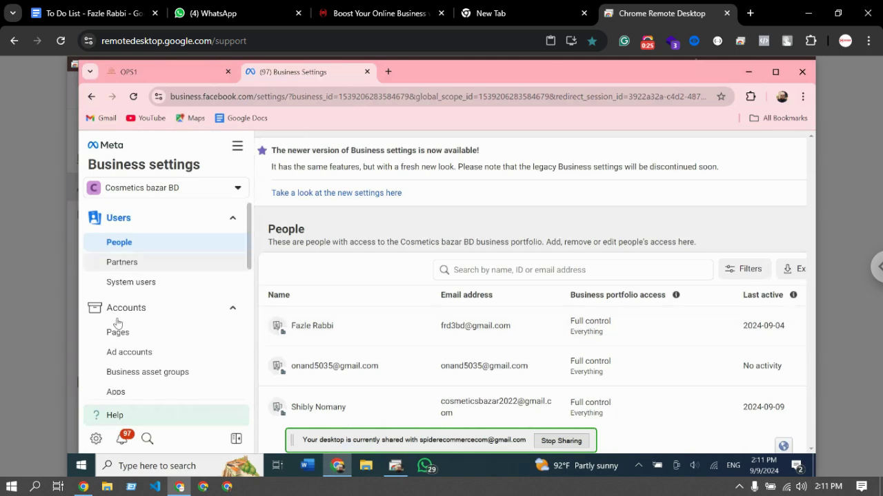
- View the ad accounts of the Cosmetics bazar BD portfolio and check the list of available business portfolios
click(127, 353)
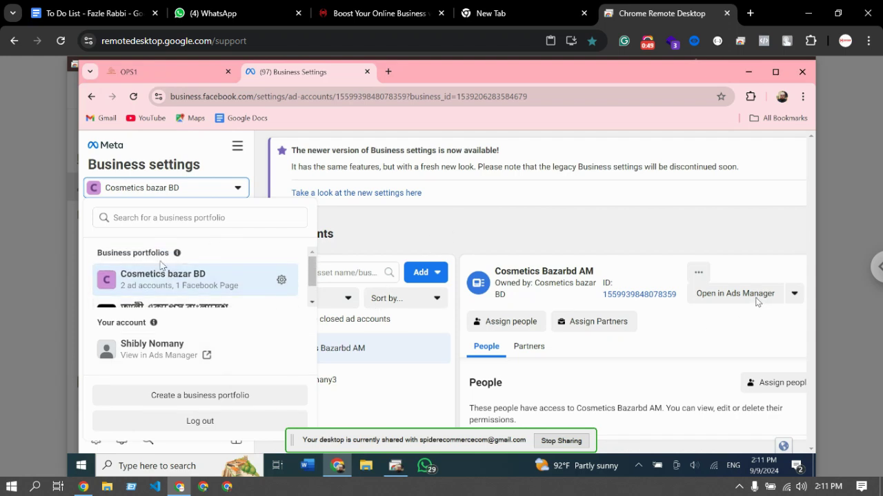
scroll(185, 273, down, 1)
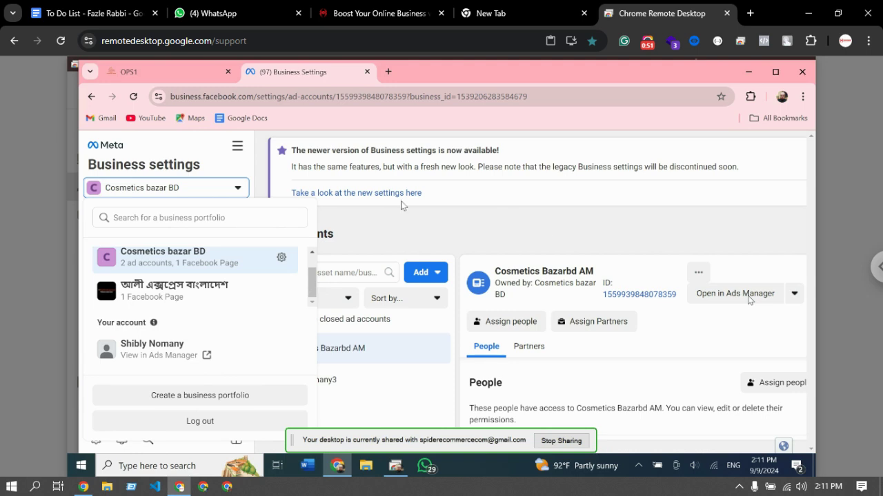
click(391, 237)
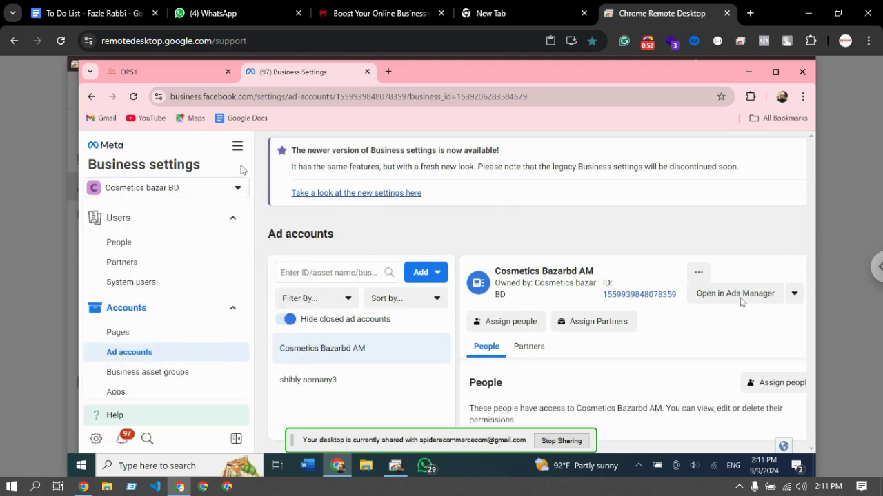
- Return from Business settings to the payment activity page of Billing & payments
click(91, 96)
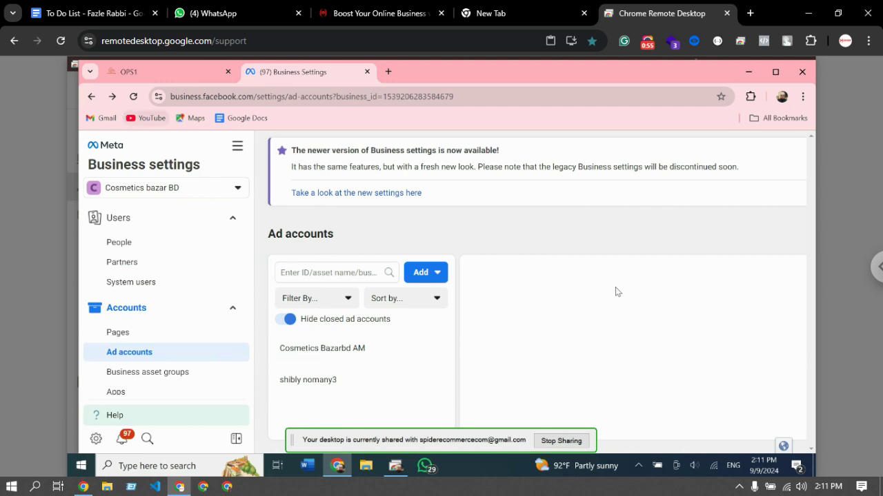
key(alt+Left)
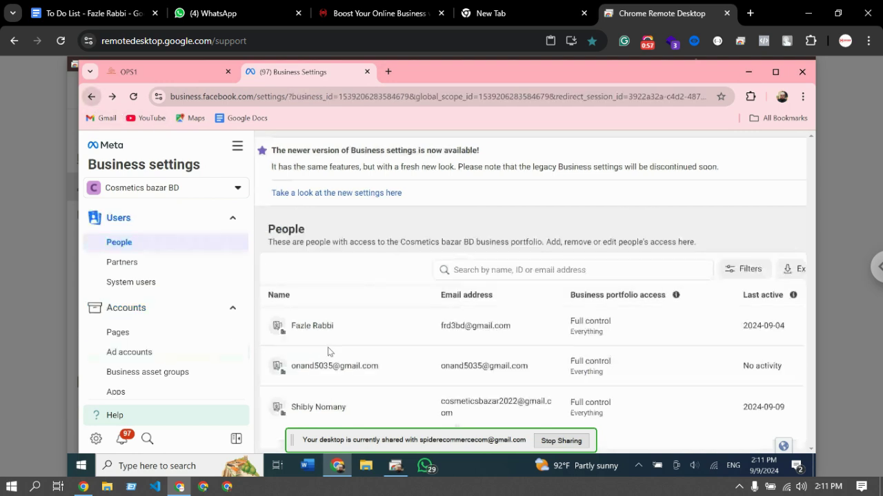
key(alt+Left)
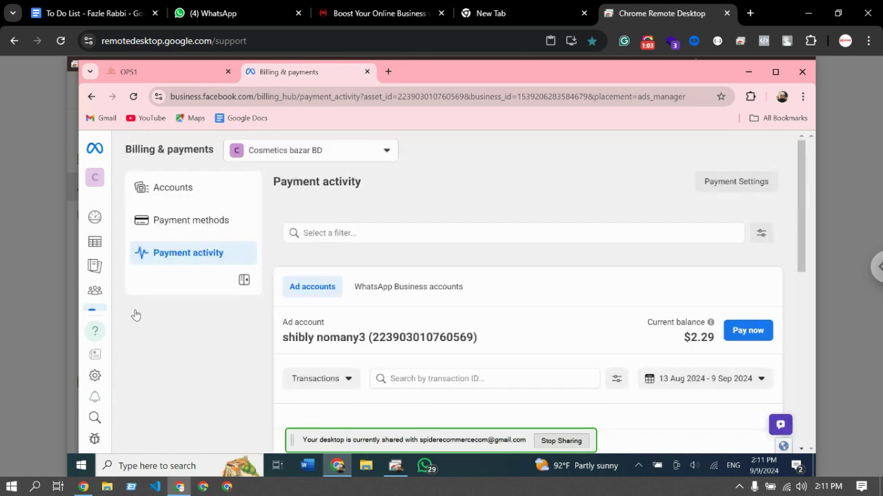
- Check the business portfolios selectable in Billing & payments and look over the payment activity
click(381, 159)
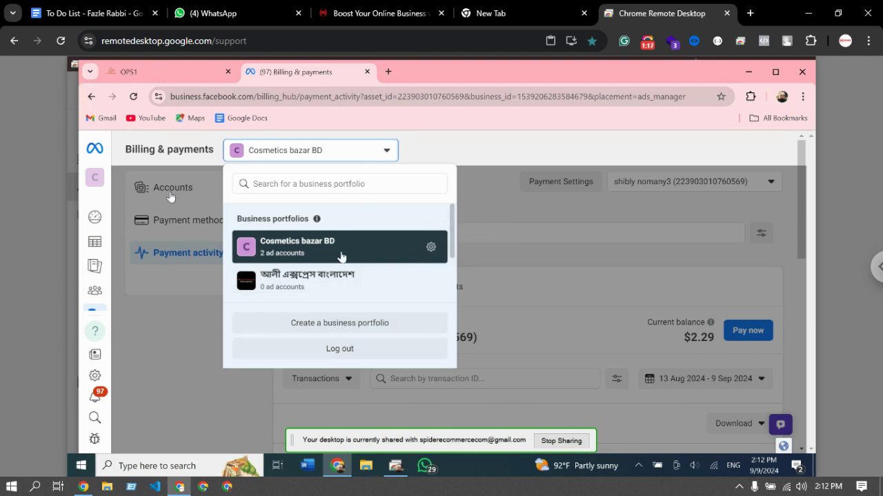
click(172, 303)
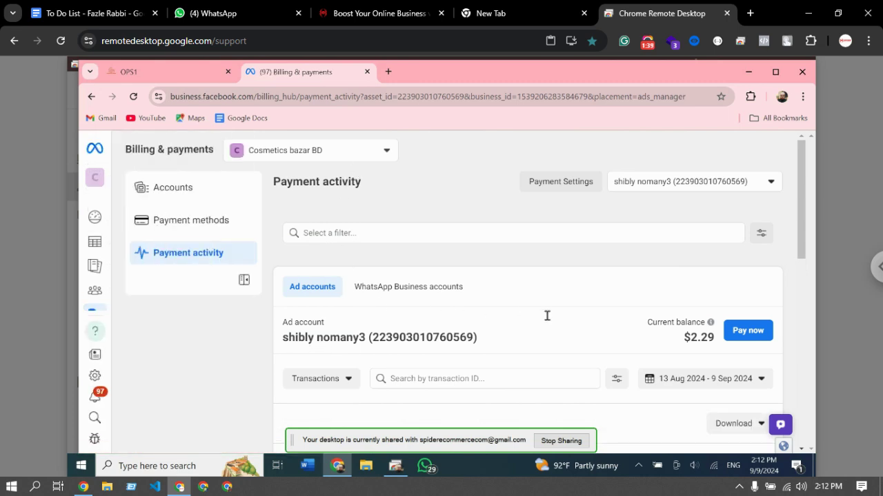
scroll(721, 188, down, 2)
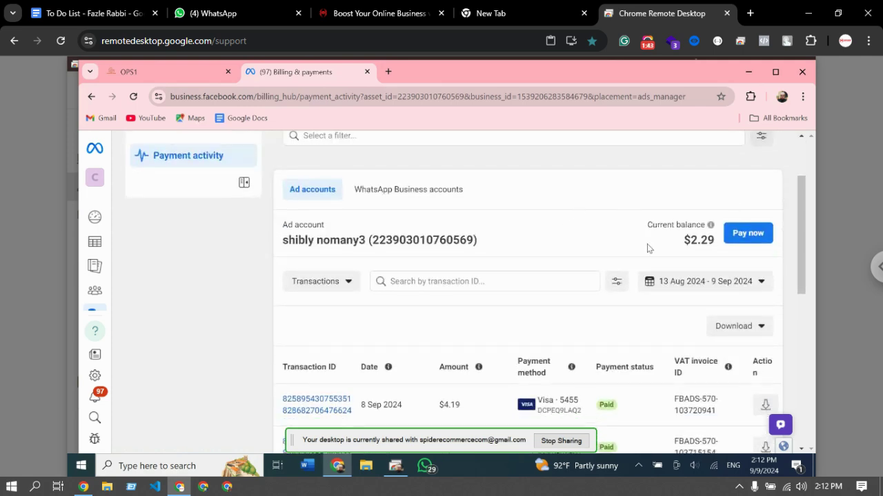
scroll(651, 248, up, 2)
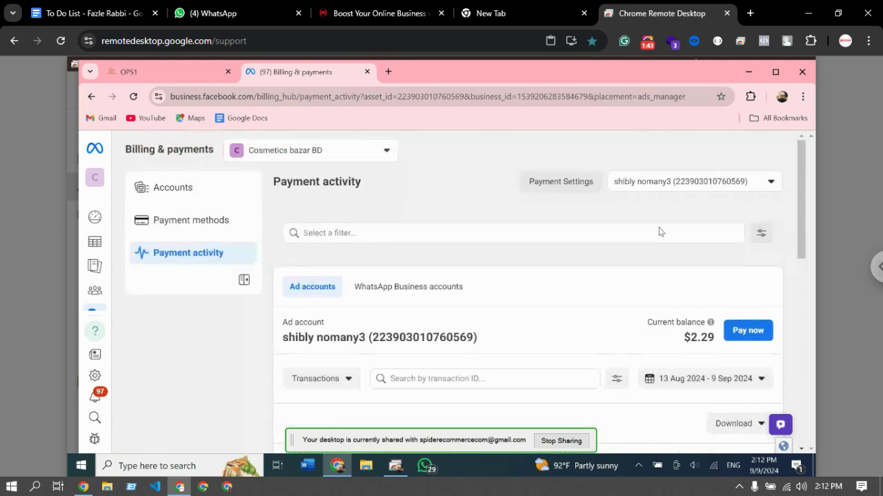
- Expand the full list of ad accounts, keep the current account, and review its transactions
click(733, 182)
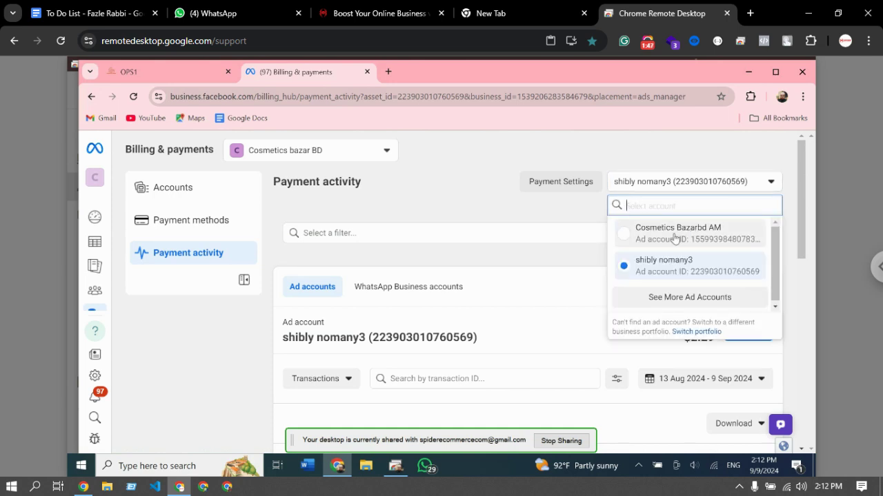
click(709, 301)
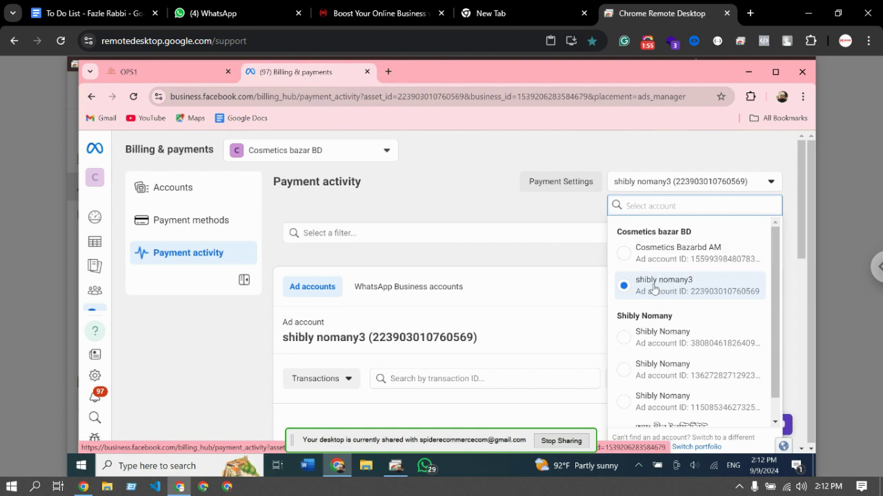
click(505, 277)
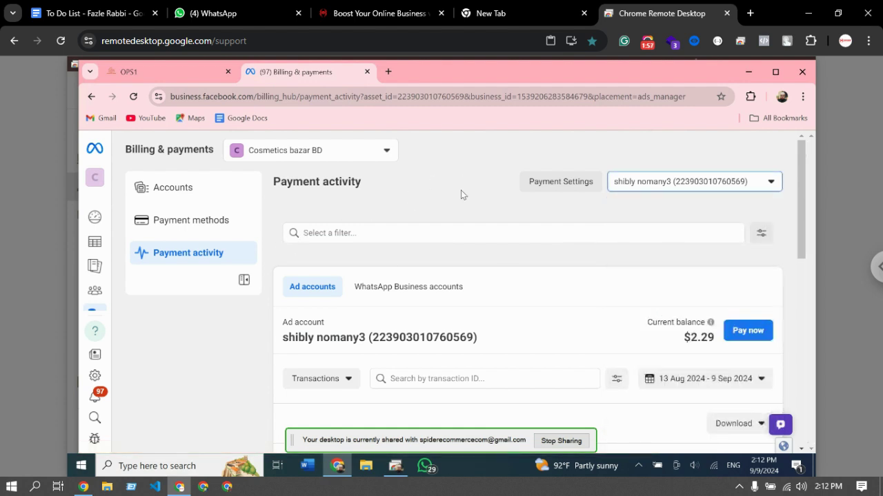
scroll(507, 279, down, 3)
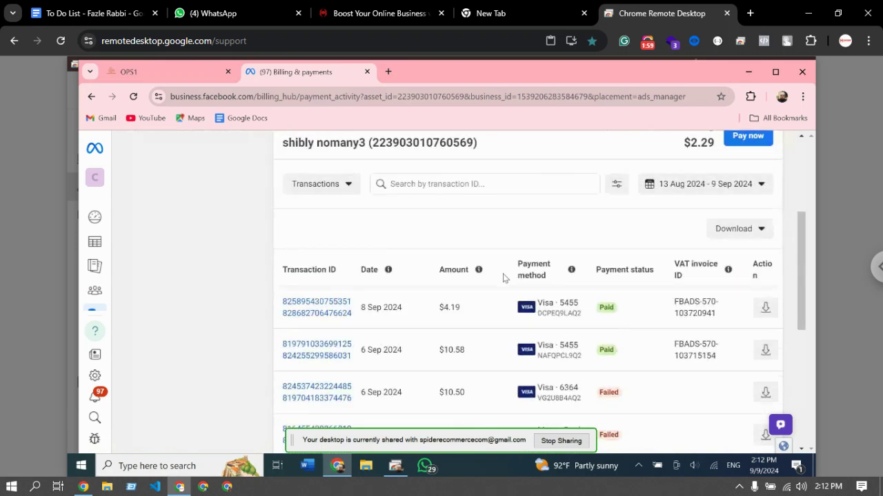
scroll(501, 265, up, 3)
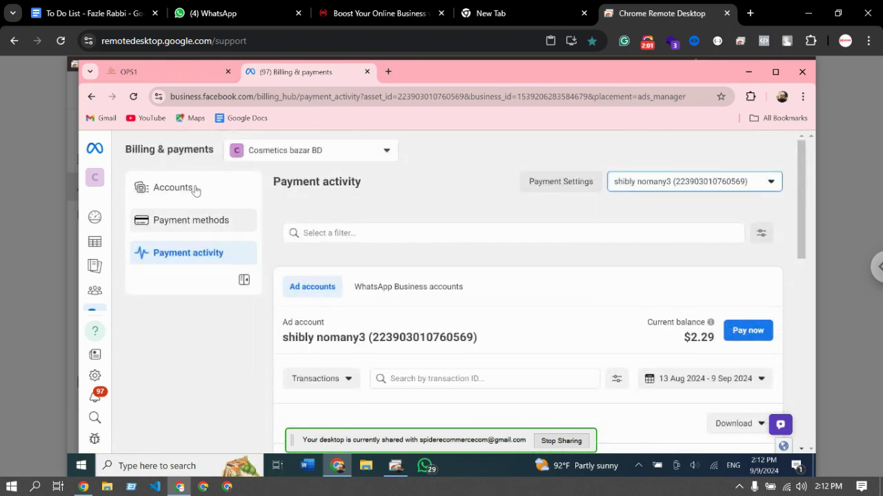
- Open the billing details of the first ad account in the Cosmetics bazar BD accounts list
click(186, 188)
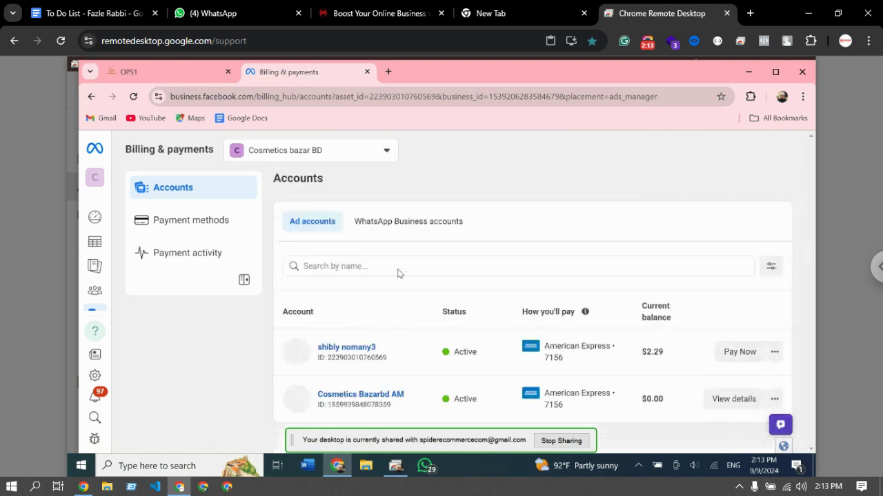
click(774, 353)
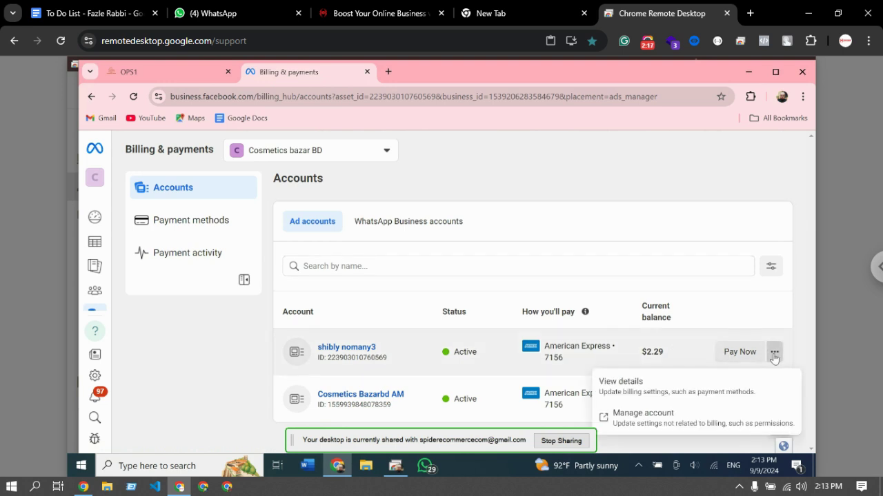
click(417, 360)
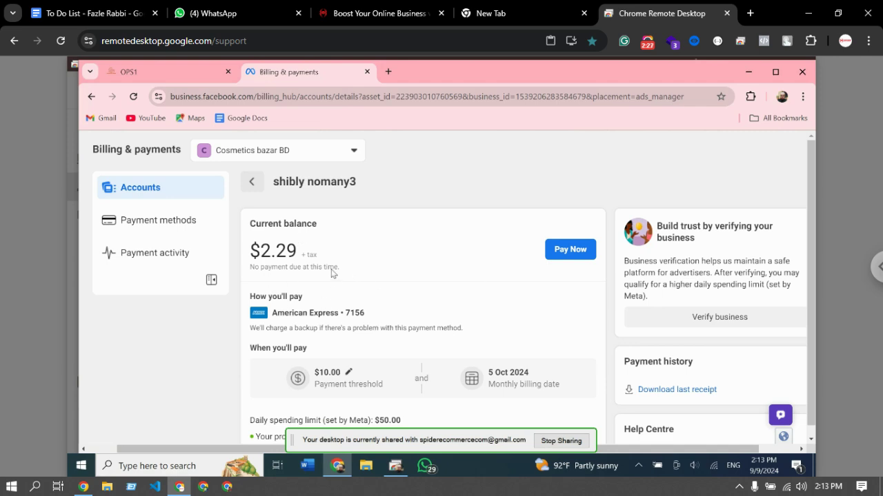
- Examine the ad account's balance, payment methods, spending limit, payment activity and business info
scroll(400, 266, down, 2)
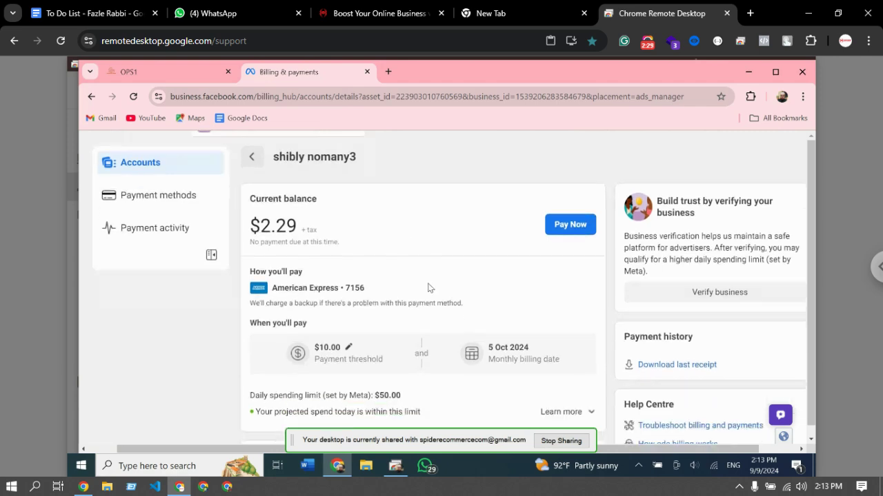
scroll(429, 284, down, 4)
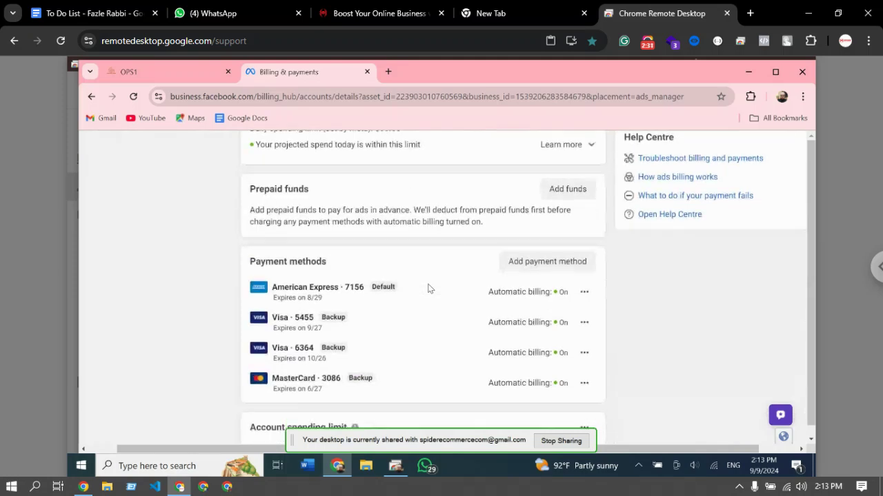
scroll(427, 288, down, 3)
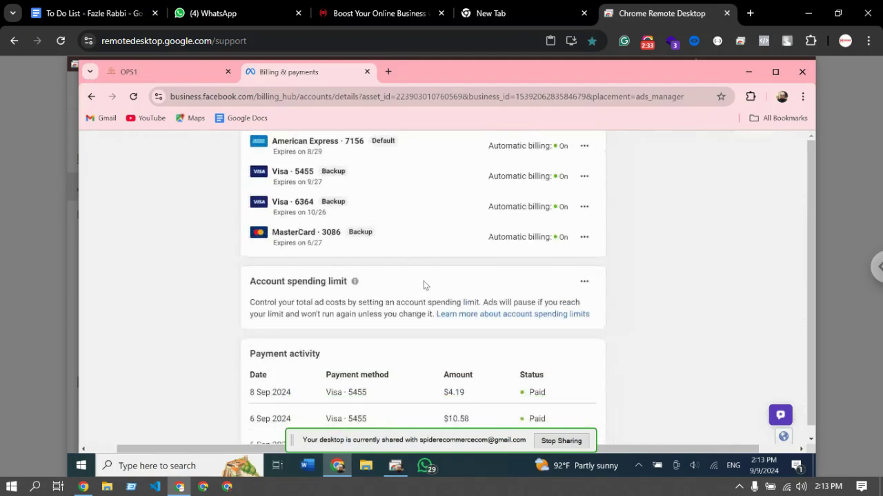
scroll(419, 285, down, 1)
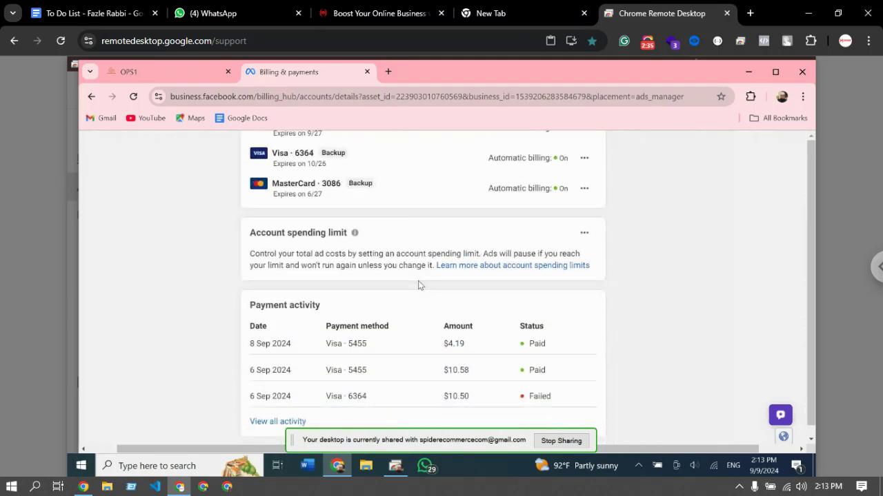
scroll(419, 285, down, 1)
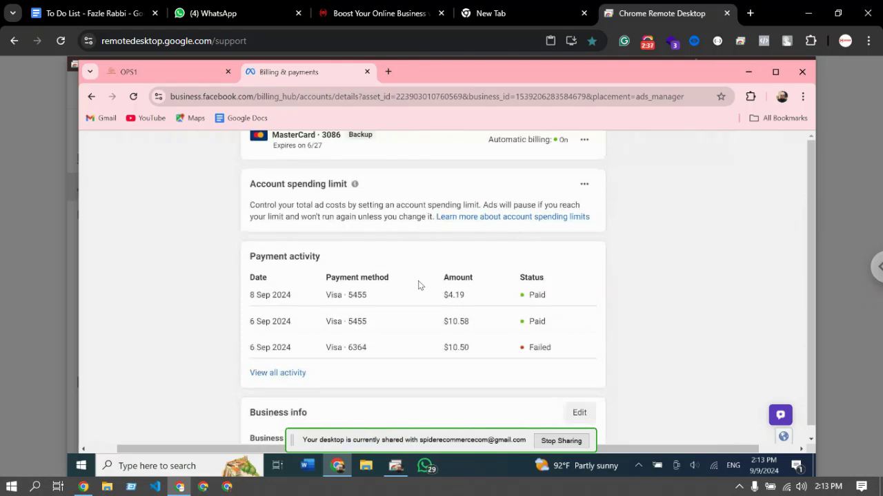
scroll(418, 285, down, 2)
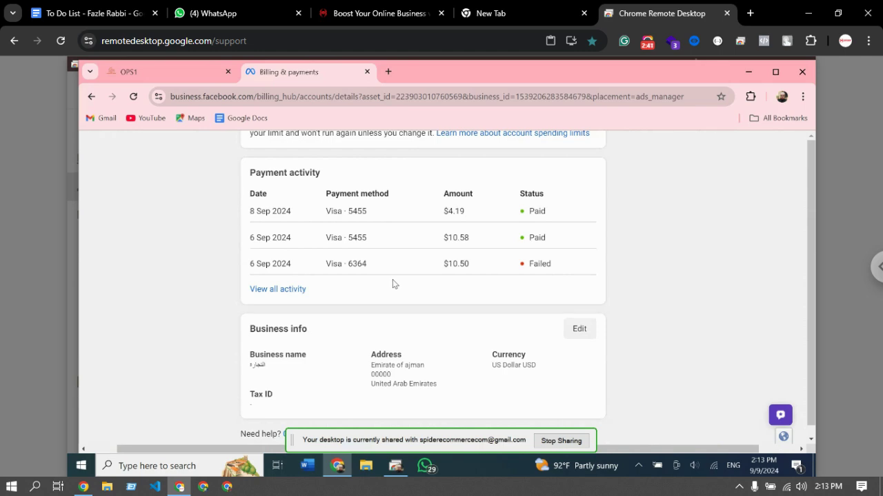
scroll(416, 262, up, 10)
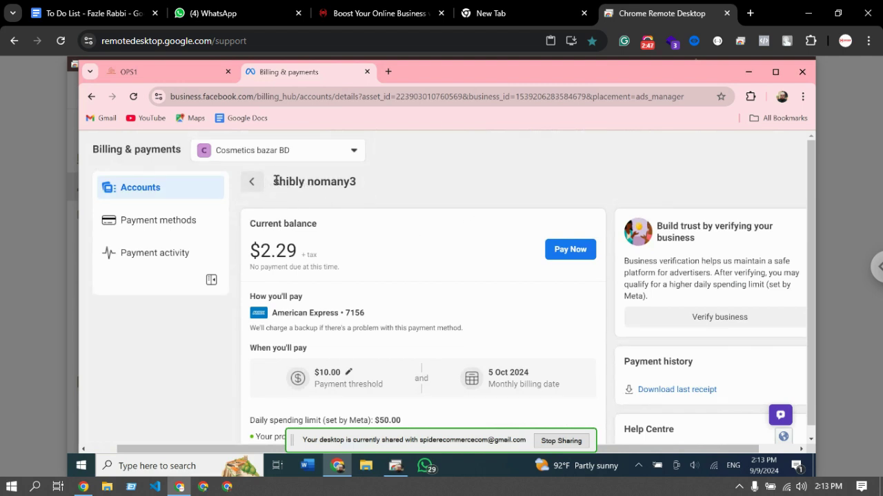
- Open the ad account's business info for editing
drag(275, 181, 368, 190)
click(189, 182)
scroll(271, 231, down, 1)
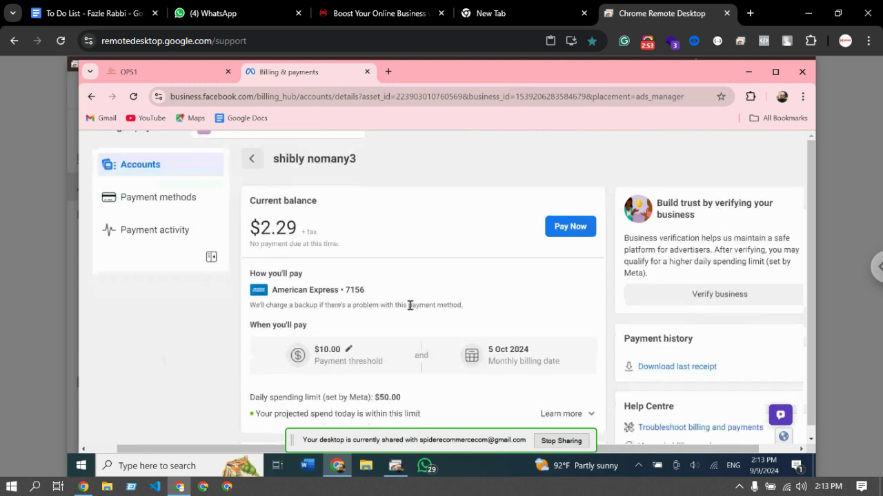
scroll(407, 315, down, 1)
scroll(406, 315, down, 5)
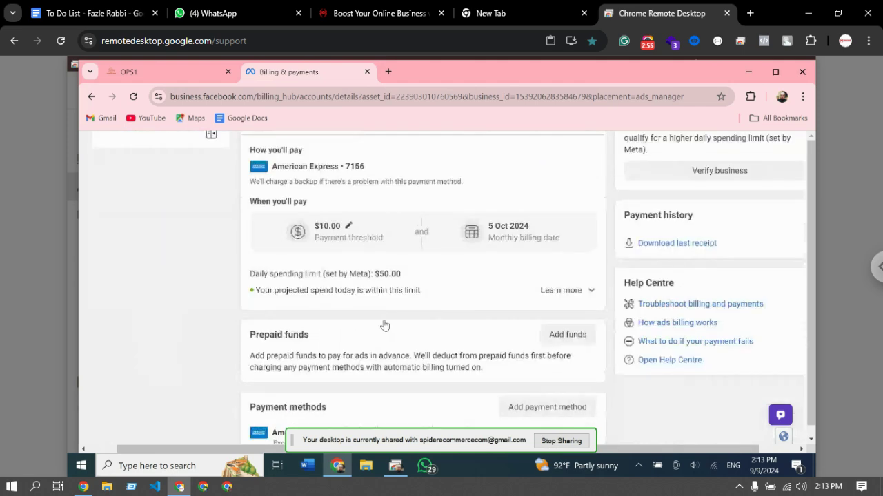
scroll(384, 326, down, 5)
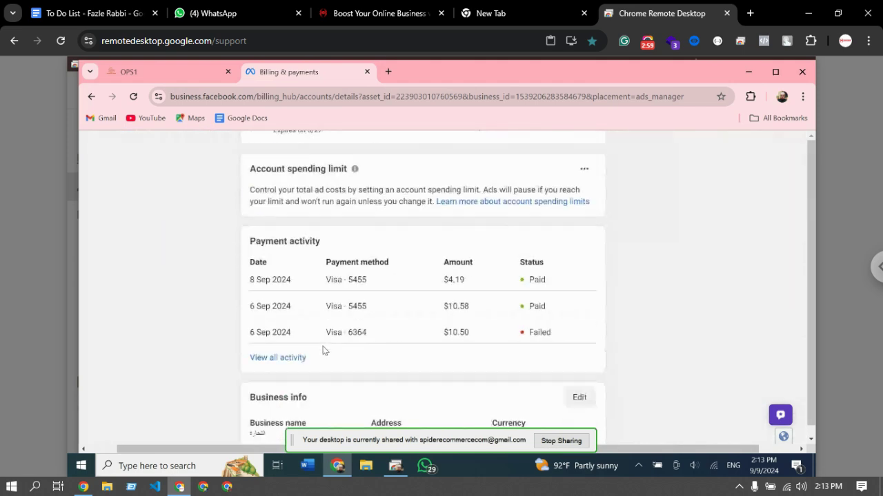
scroll(321, 348, down, 2)
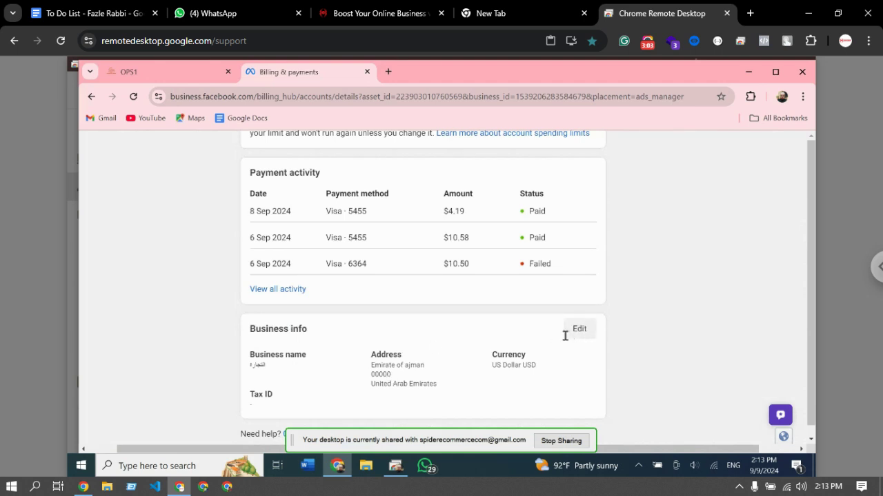
scroll(557, 336, down, 1)
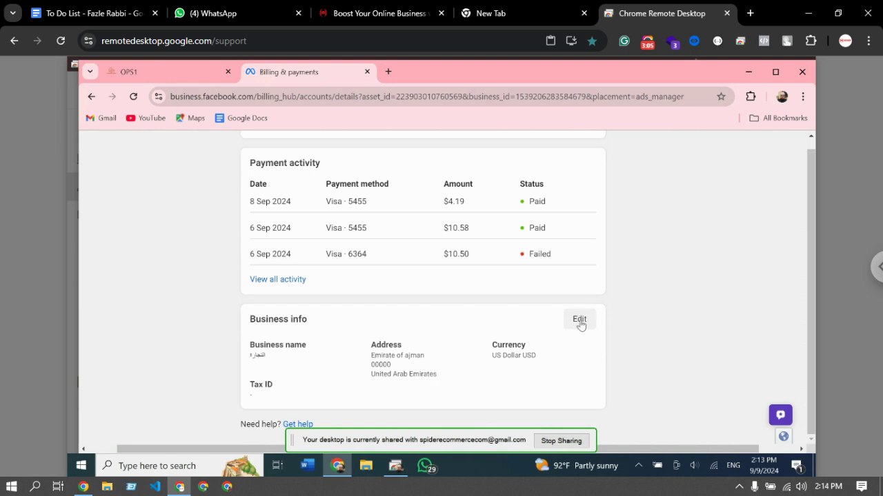
click(580, 320)
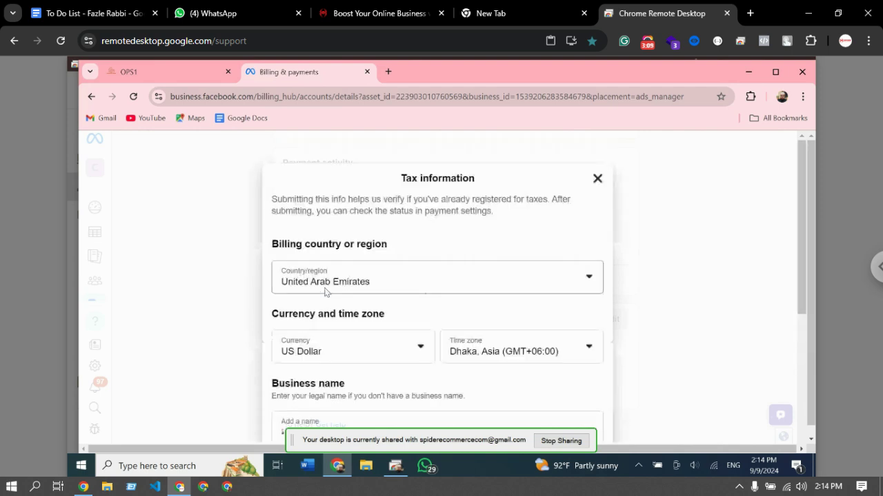
- Paste the business's tax registration number into the optional TRN field of the tax information form
scroll(339, 298, down, 5)
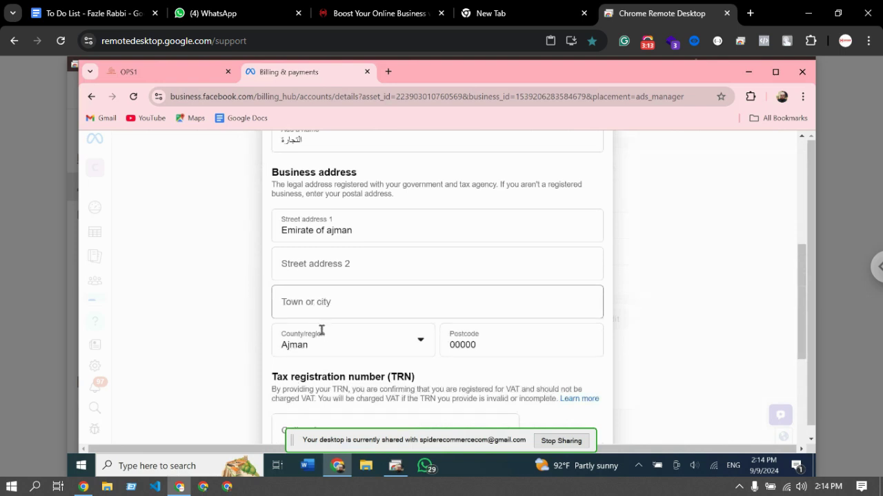
scroll(367, 339, down, 3)
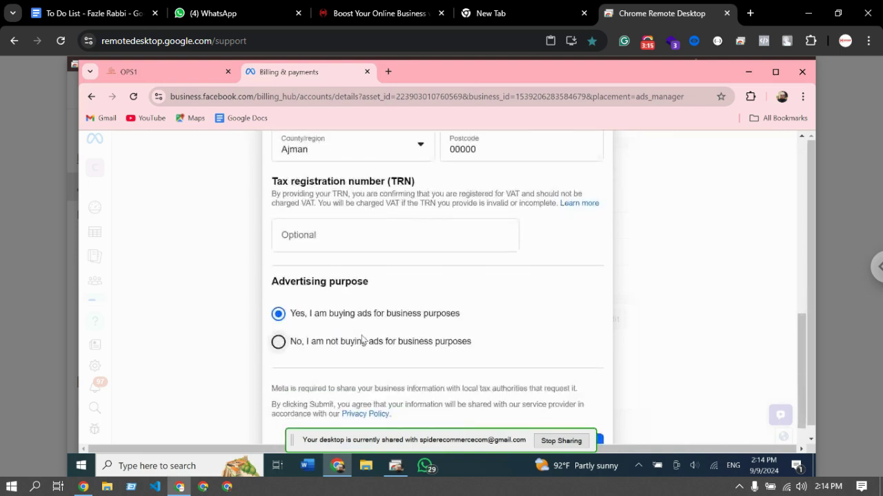
scroll(363, 340, down, 1)
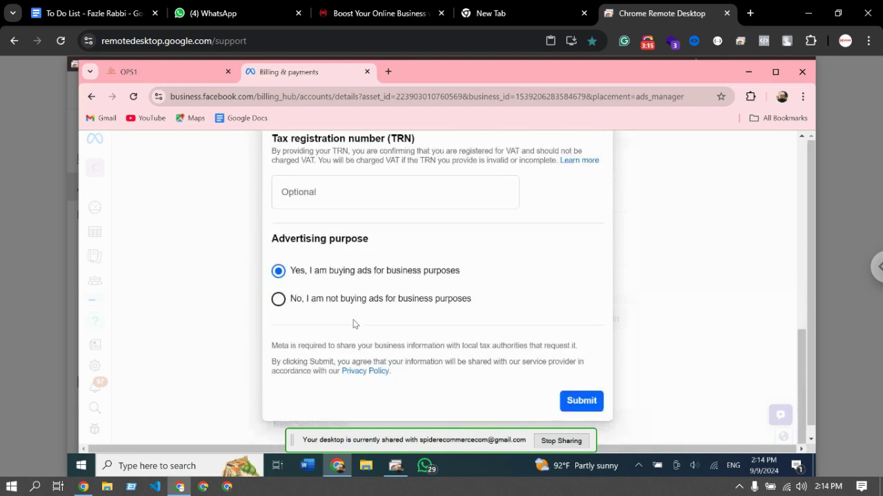
click(303, 193)
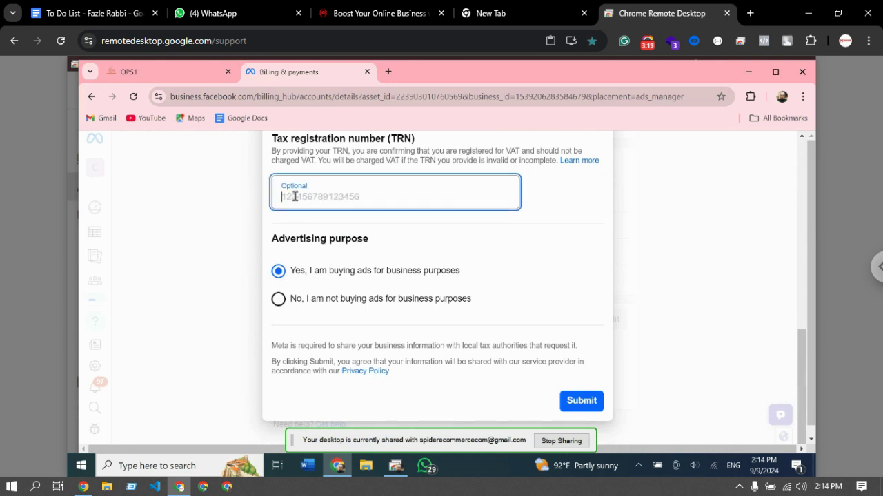
right_click(294, 197)
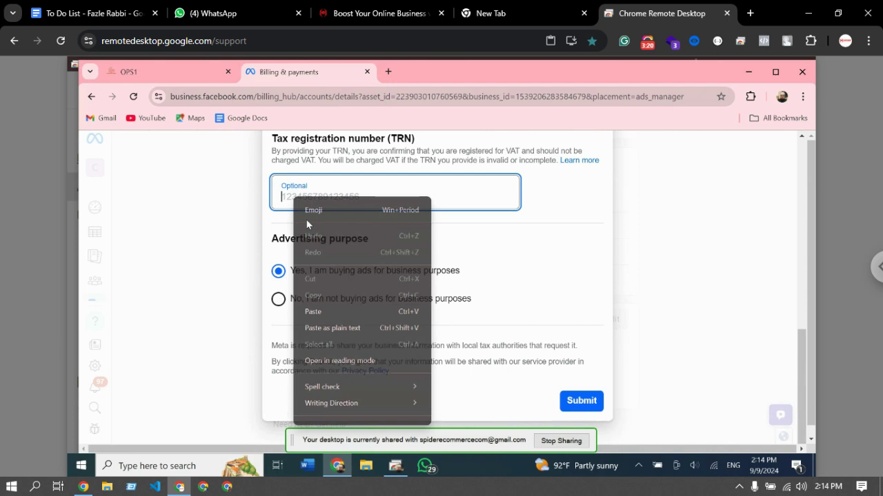
click(348, 328)
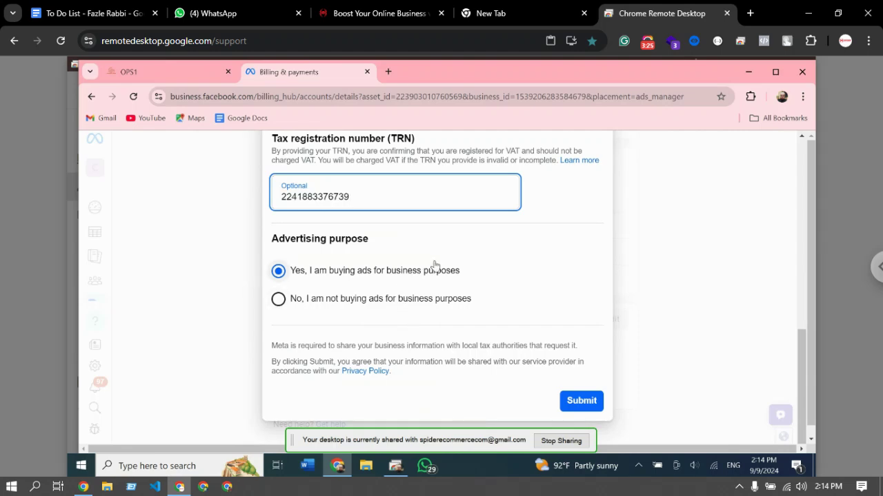
- Change the billing country or region in the tax information form to Bangladesh
scroll(436, 265, up, 10)
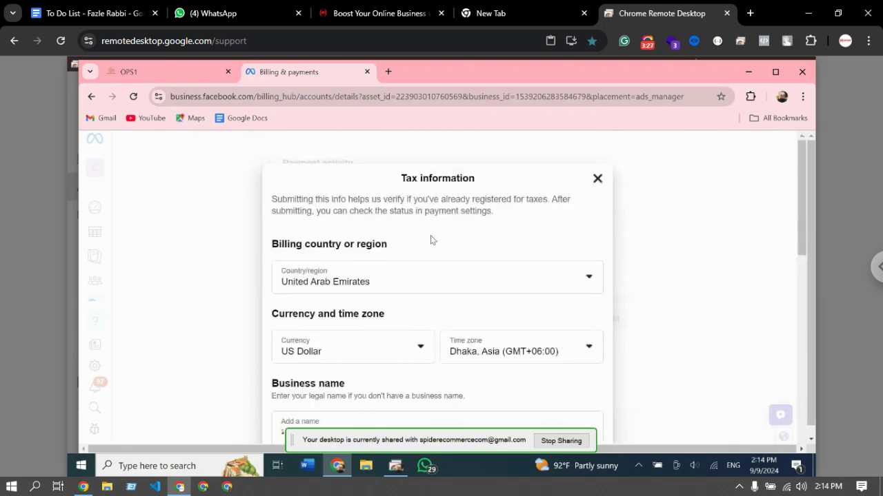
click(397, 286)
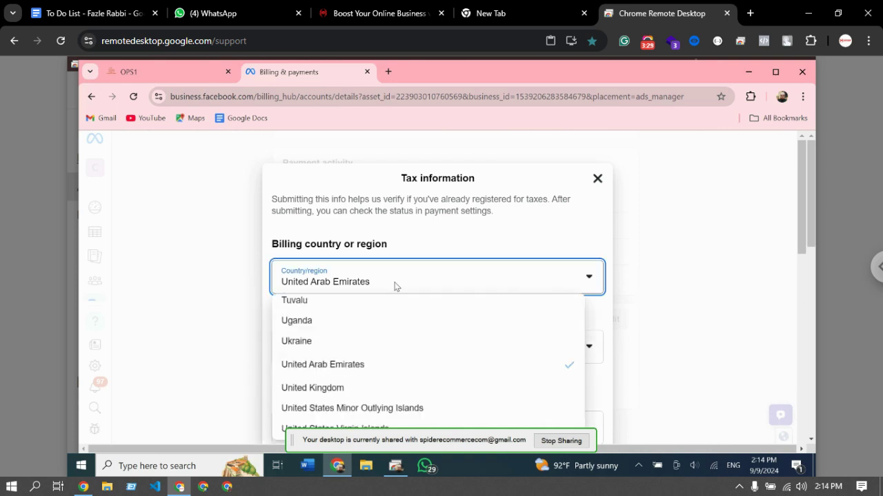
scroll(365, 361, down, 3)
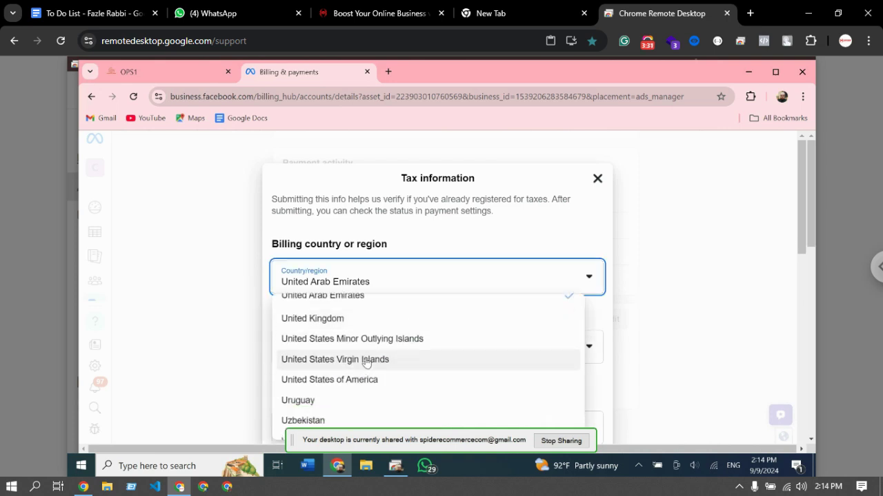
scroll(360, 364, down, 1)
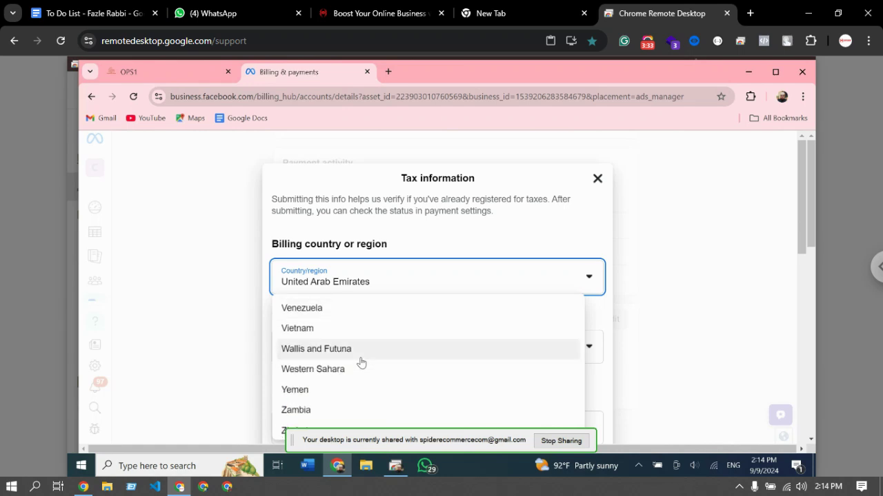
scroll(361, 357, up, 15)
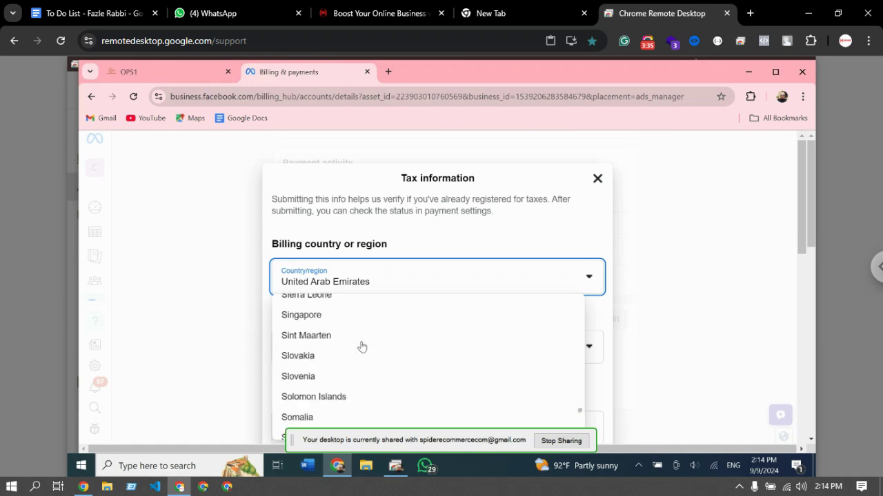
scroll(361, 337, up, 14)
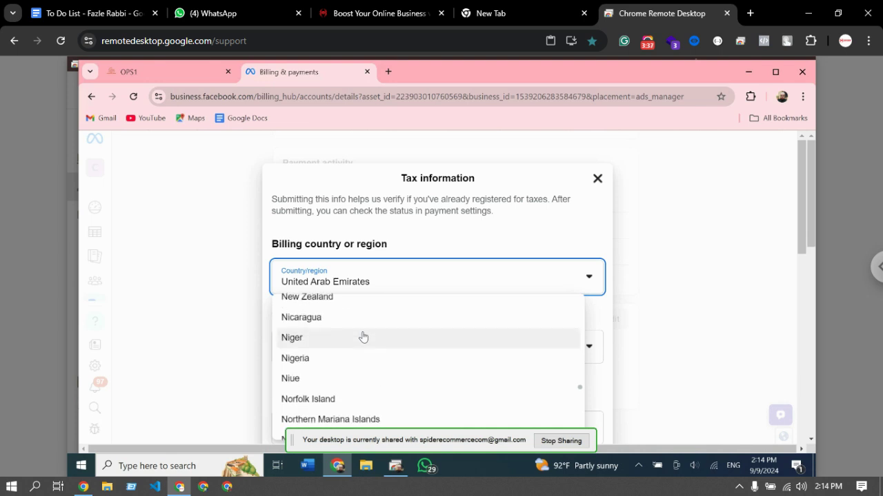
scroll(365, 333, up, 9)
scroll(365, 333, up, 15)
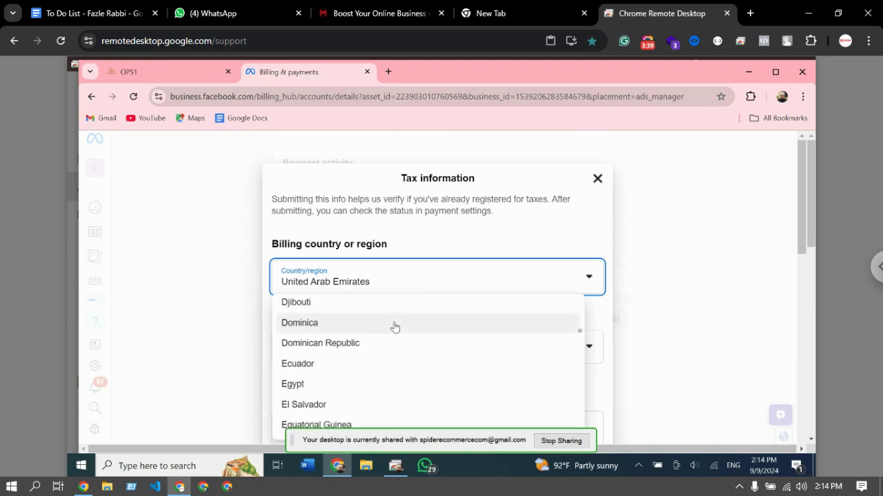
scroll(395, 318, up, 8)
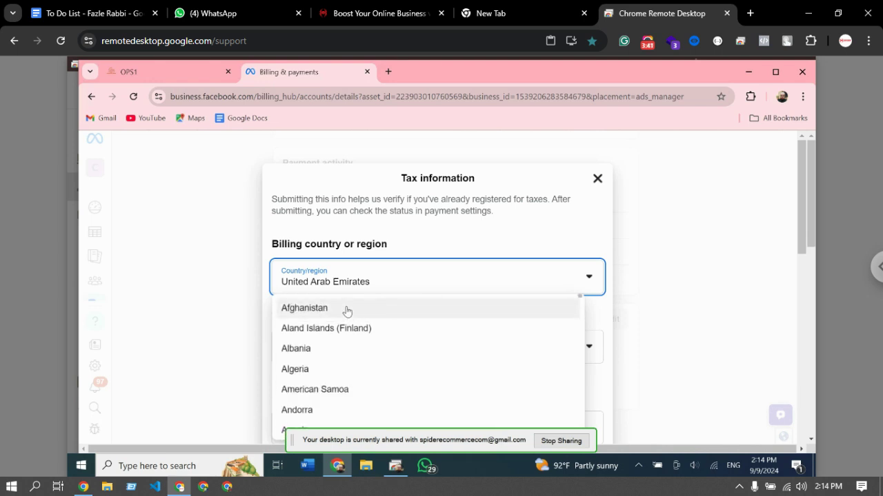
scroll(345, 314, down, 4)
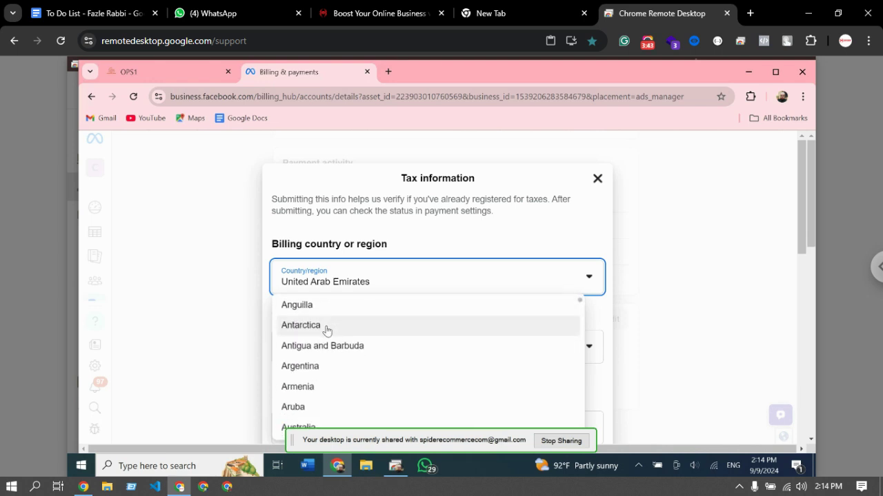
scroll(325, 344, down, 5)
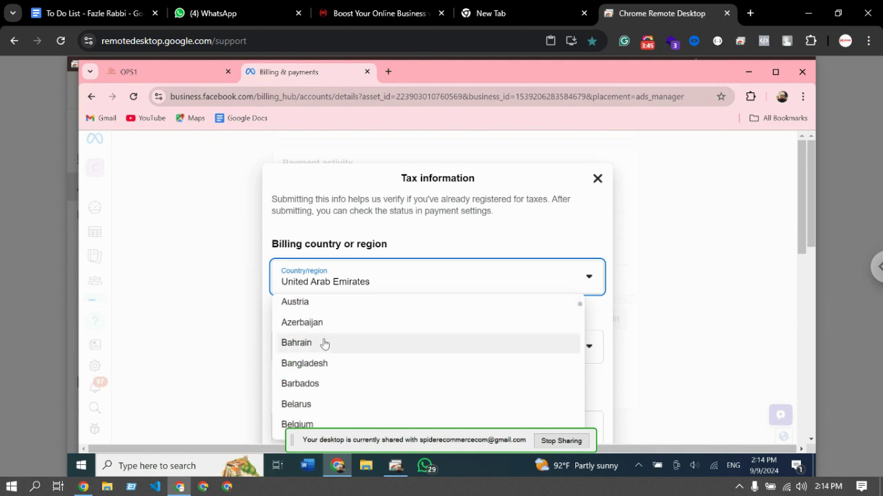
click(320, 373)
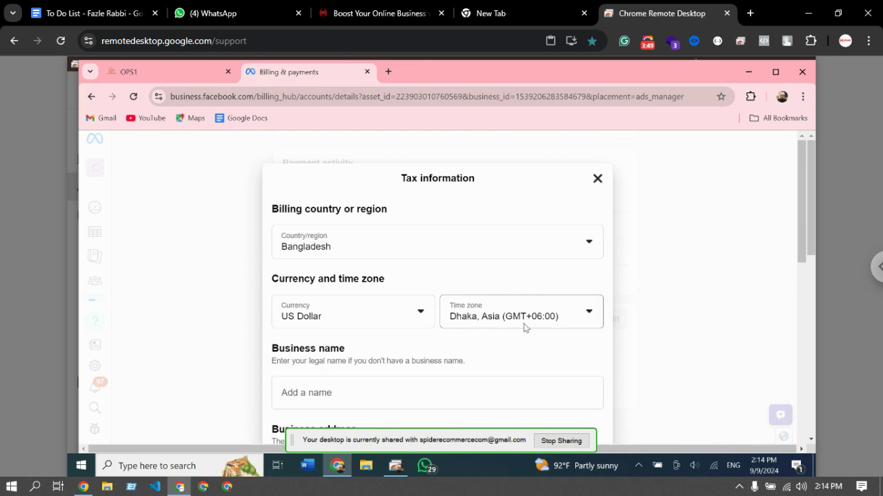
- Paste the business identification number into the optional BIN field of the tax information form
scroll(450, 329, down, 3)
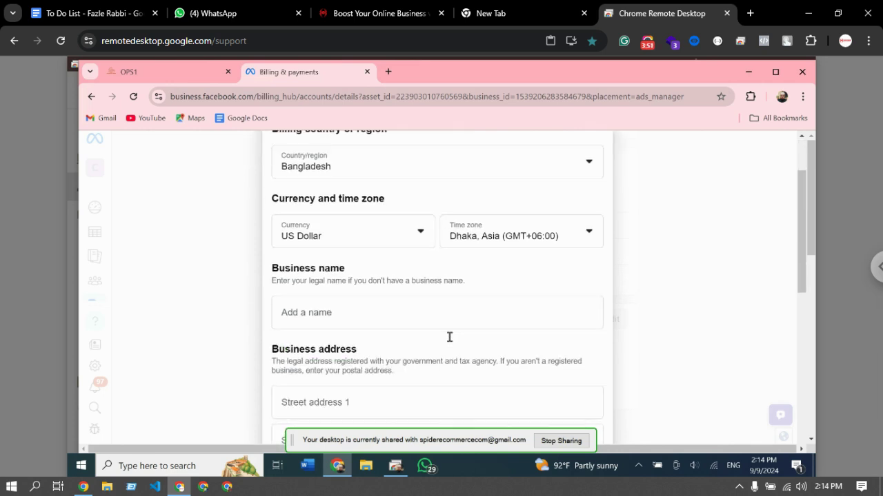
scroll(450, 337, down, 8)
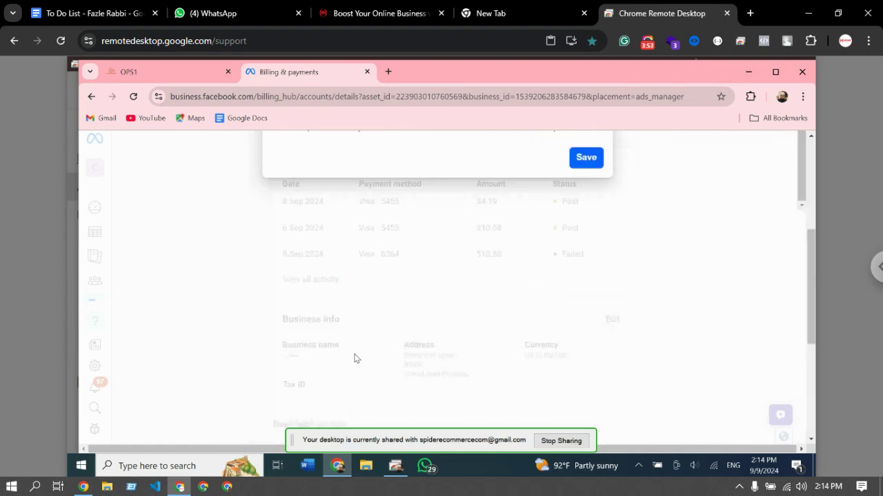
scroll(440, 276, up, 5)
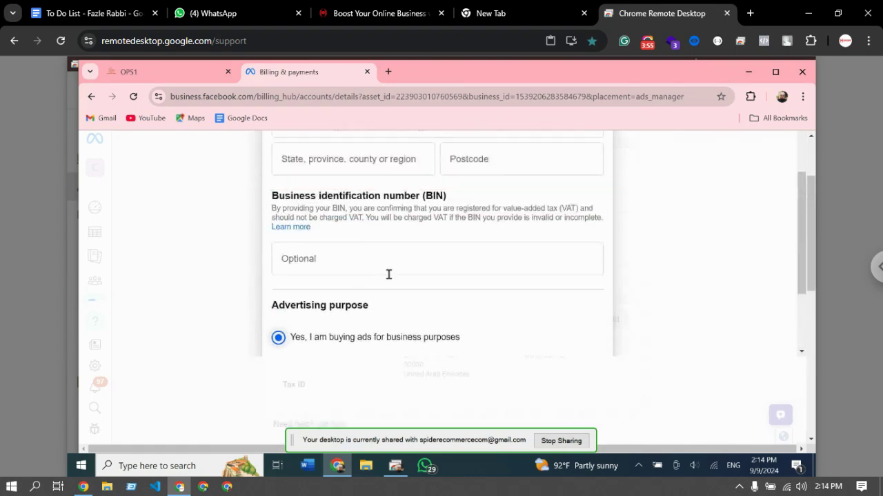
scroll(337, 291, up, 1)
click(296, 315)
right_click(297, 316)
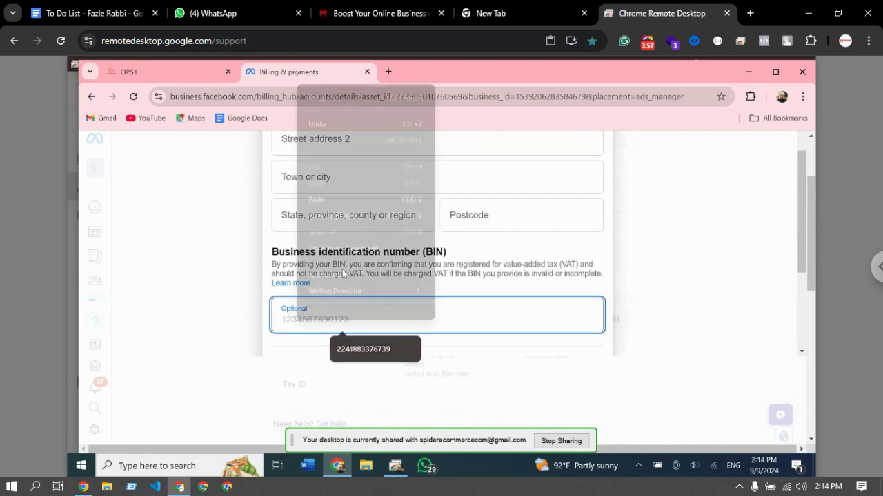
click(361, 223)
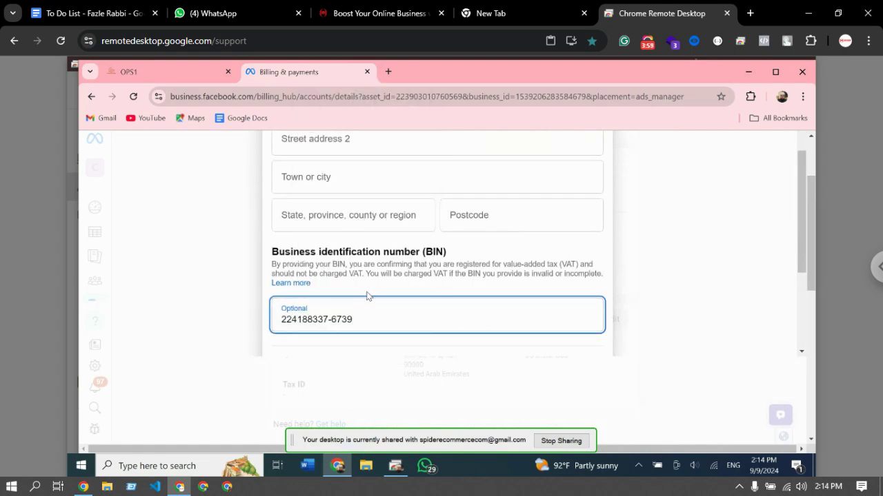
- Try to save the tax information, leaving the business name and address blank, and check the form for problems
scroll(366, 297, up, 4)
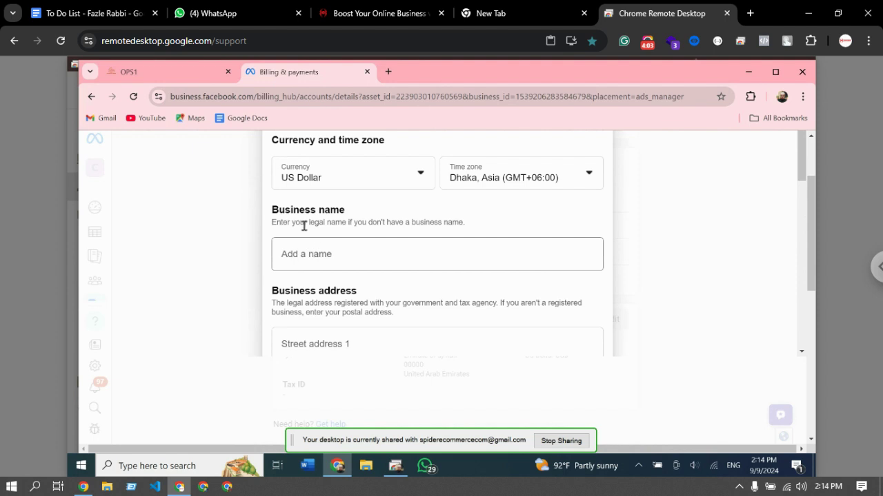
scroll(366, 248, down, 2)
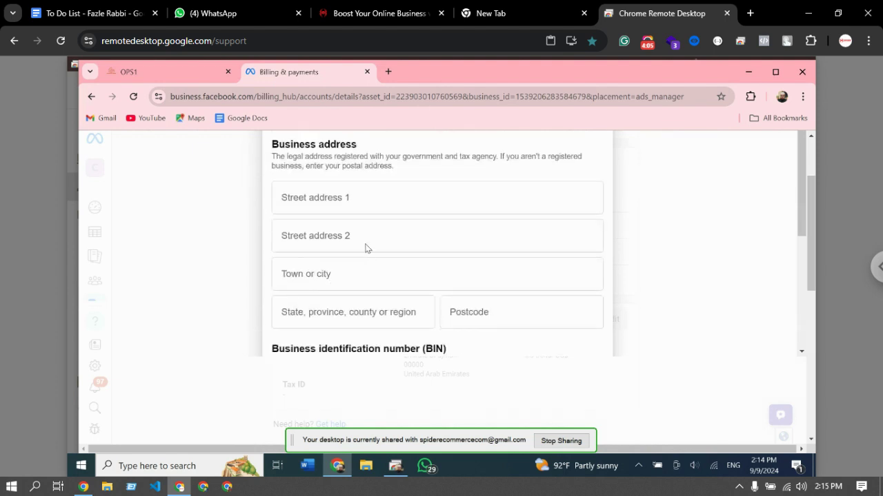
scroll(365, 248, down, 5)
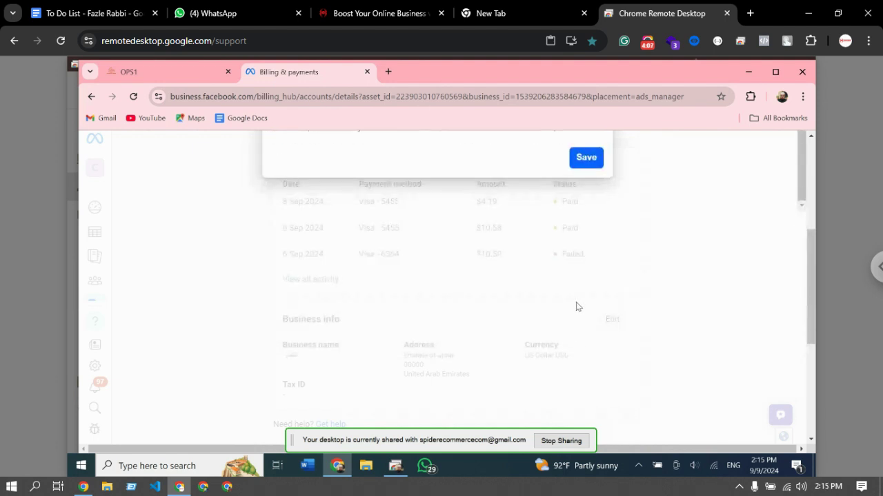
scroll(580, 224, up, 1)
click(583, 257)
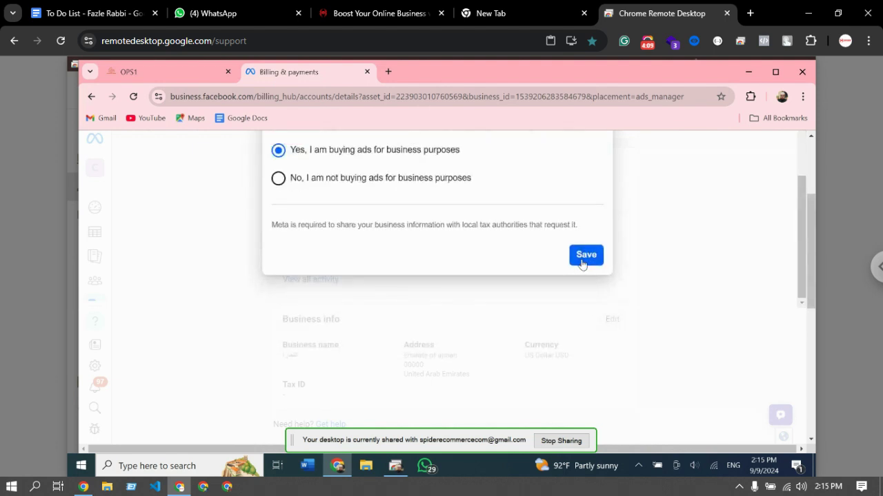
click(583, 256)
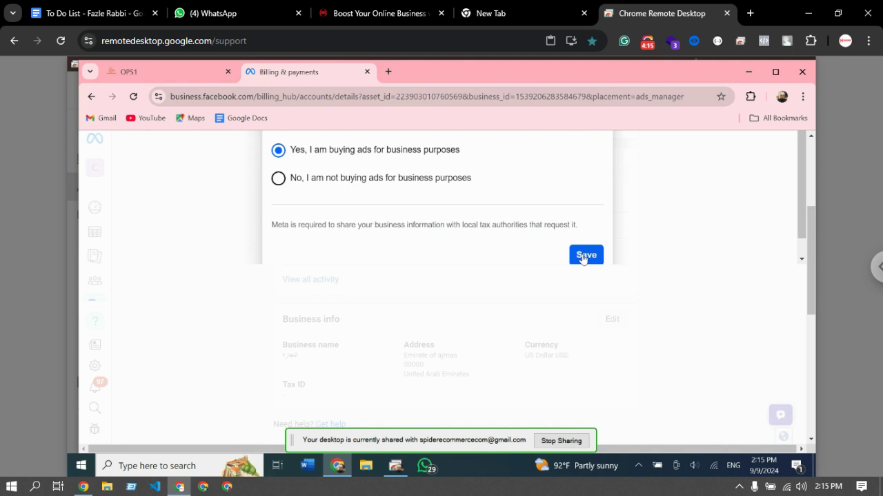
scroll(493, 273, up, 2)
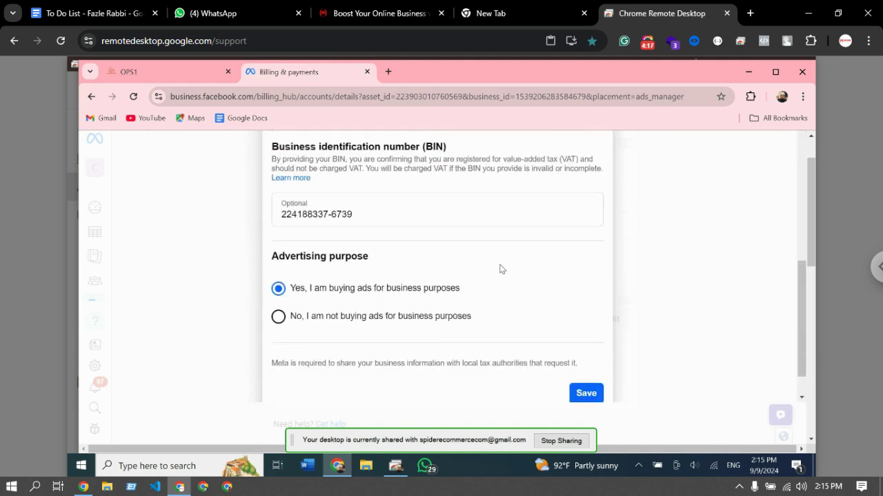
scroll(520, 266, up, 4)
scroll(519, 267, up, 3)
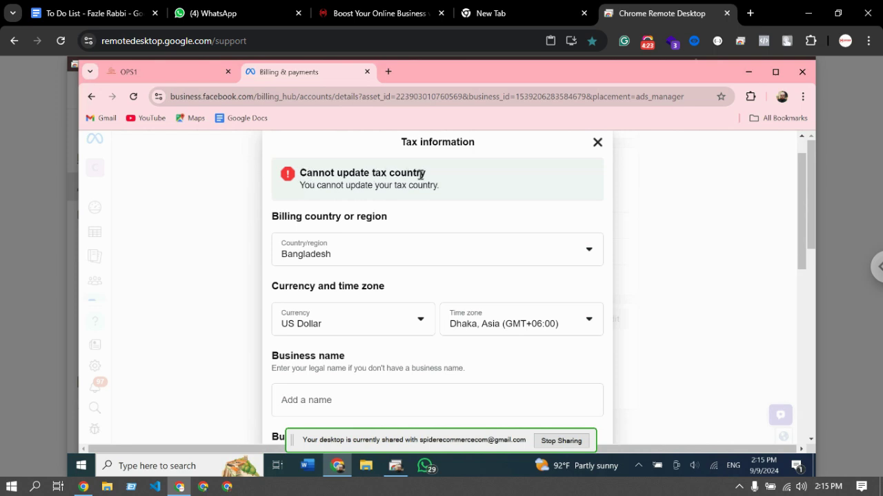
- Reopen the billing country choices and look through the countries near the start of the alphabet
click(367, 257)
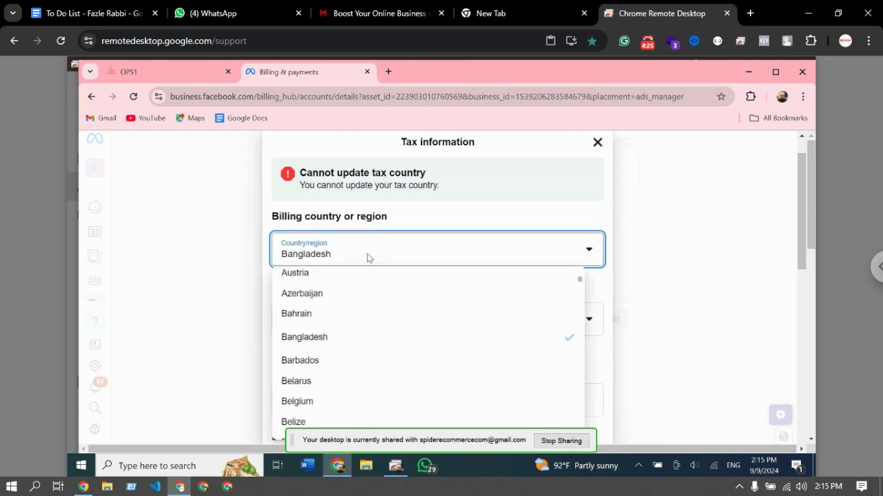
scroll(369, 293, up, 4)
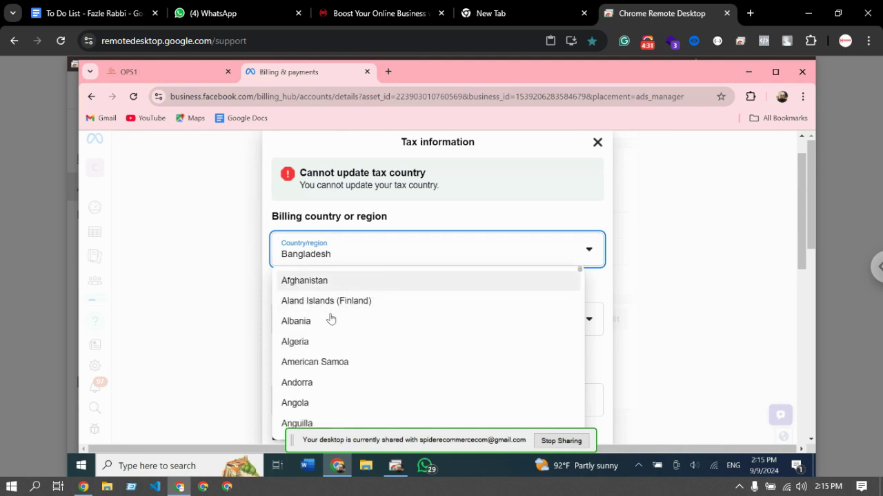
scroll(330, 318, down, 1)
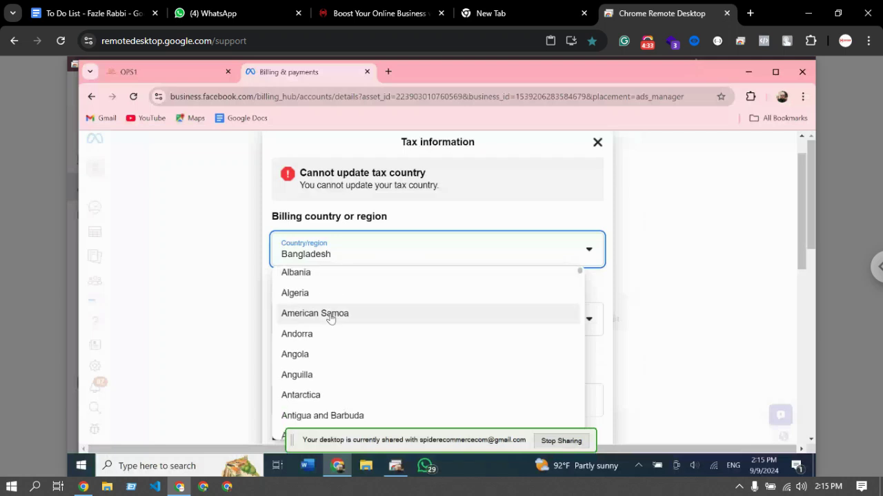
scroll(326, 352, down, 1)
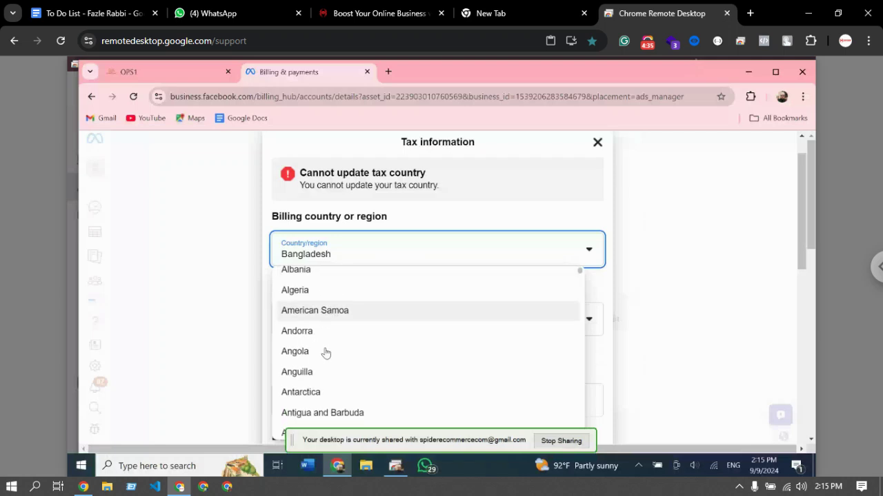
scroll(318, 347, down, 1)
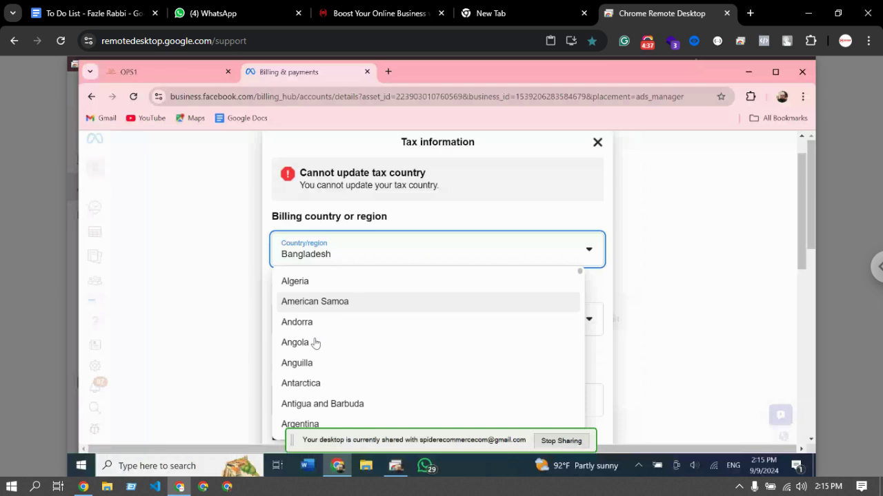
scroll(314, 341, down, 1)
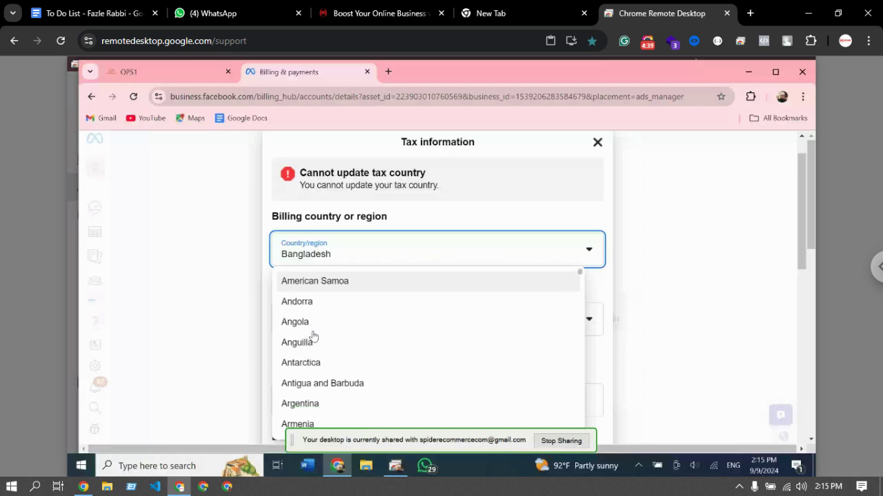
scroll(316, 303, down, 1)
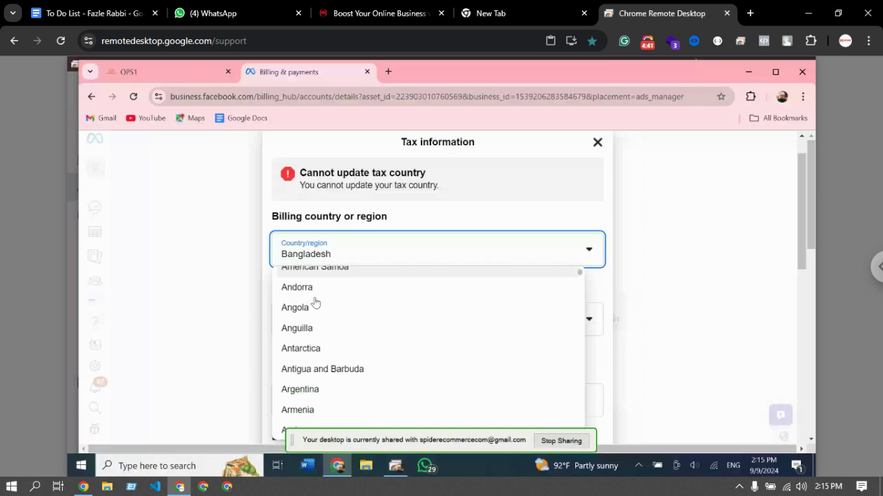